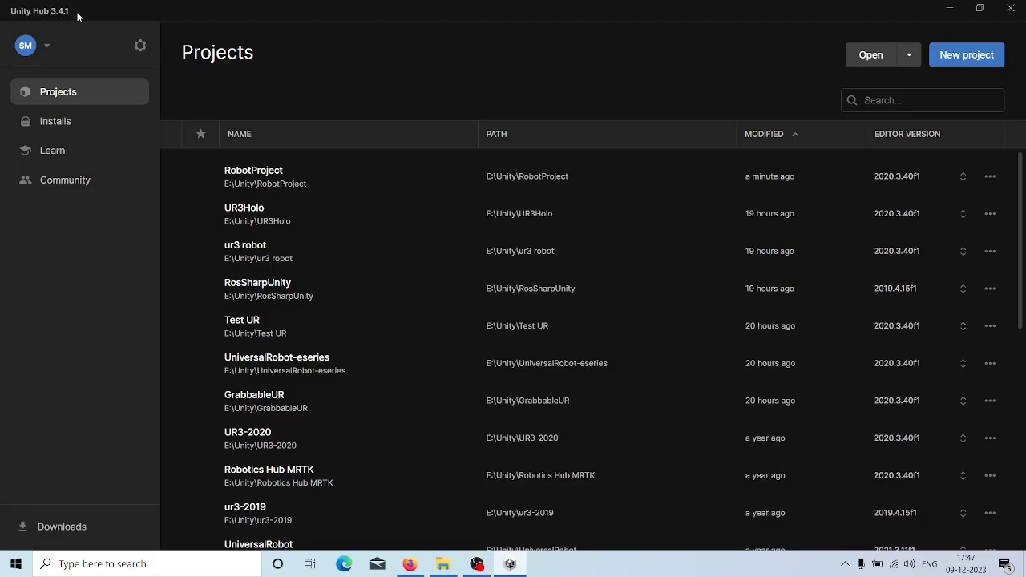
Step: Start a new Unity Hub project and name it RoboticArm
click(951, 58)
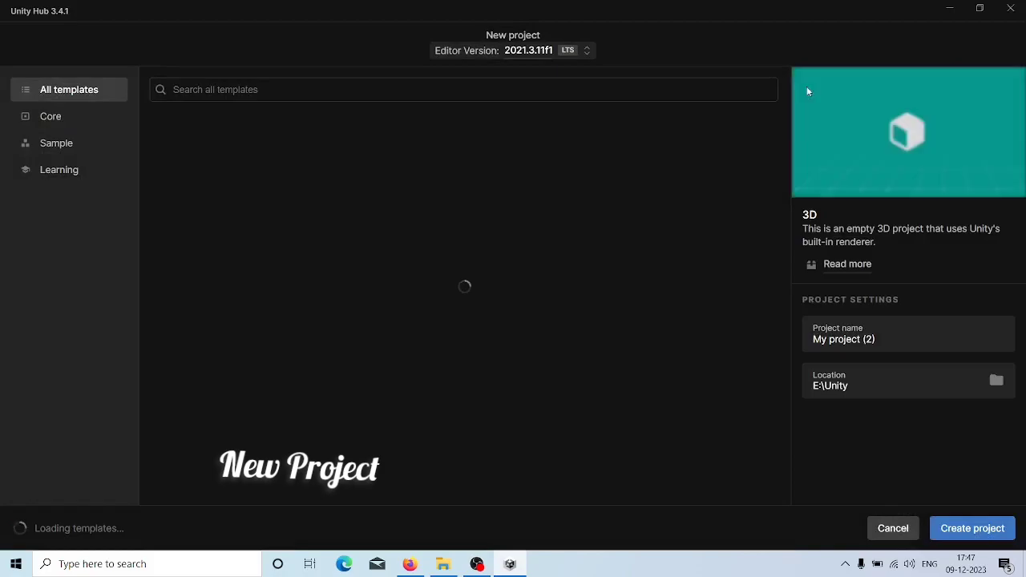
click(867, 339)
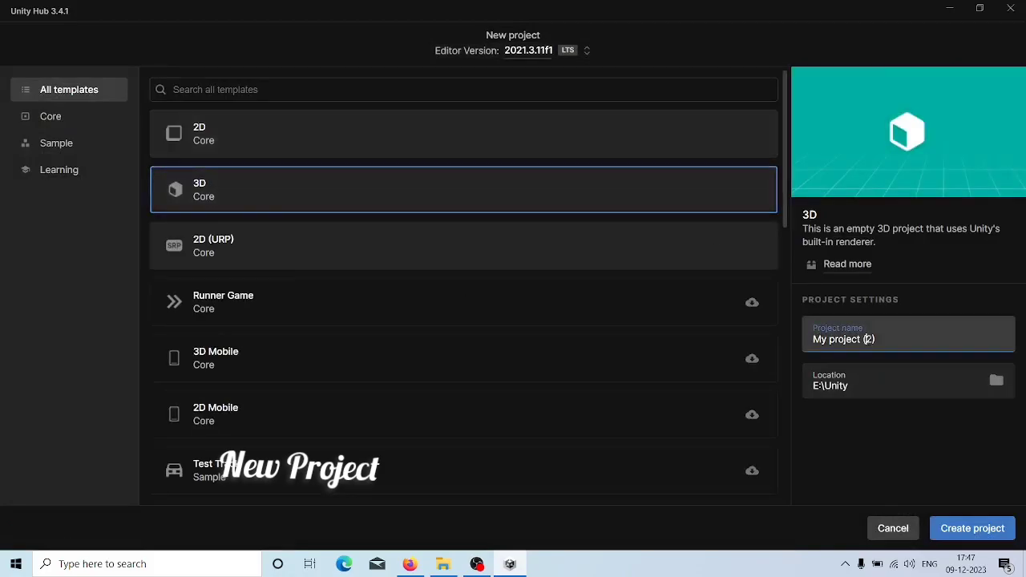
key(ctrl+a)
text(Roboj)
key(BackSpace)
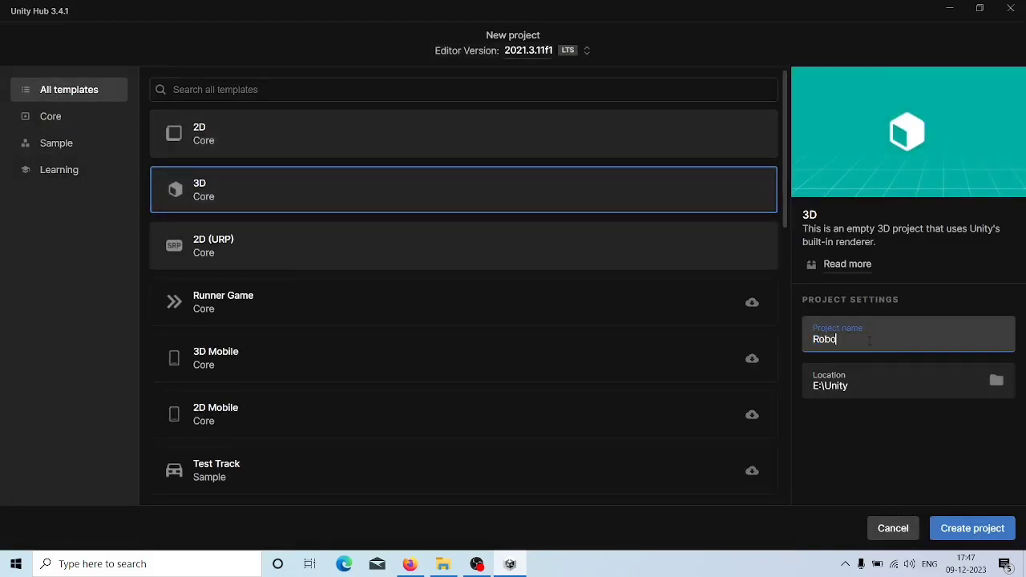
text(ticArm)
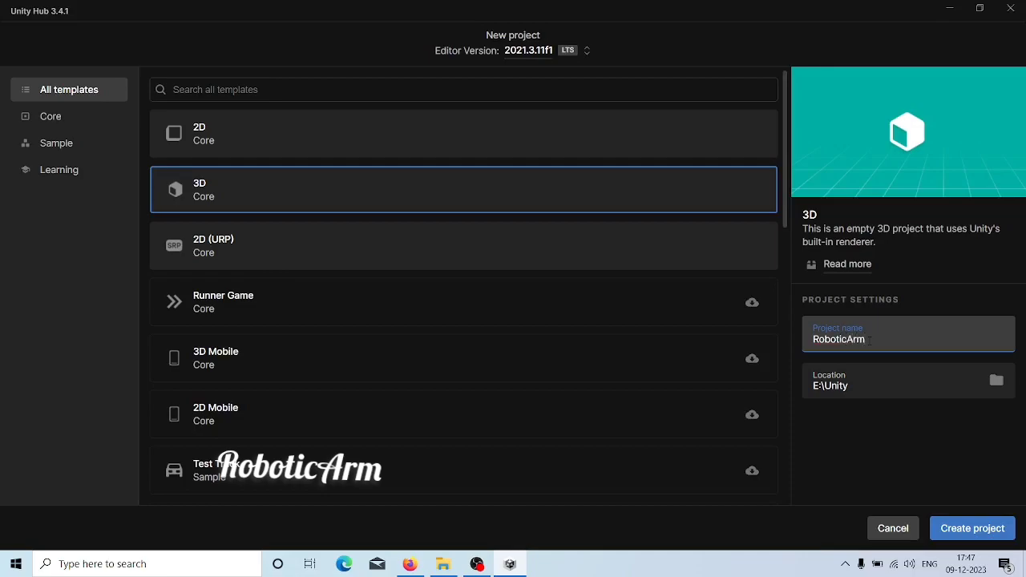
Step: Keep the 3D template, select editor version 2020.3.40f1, and create the project
click(256, 210)
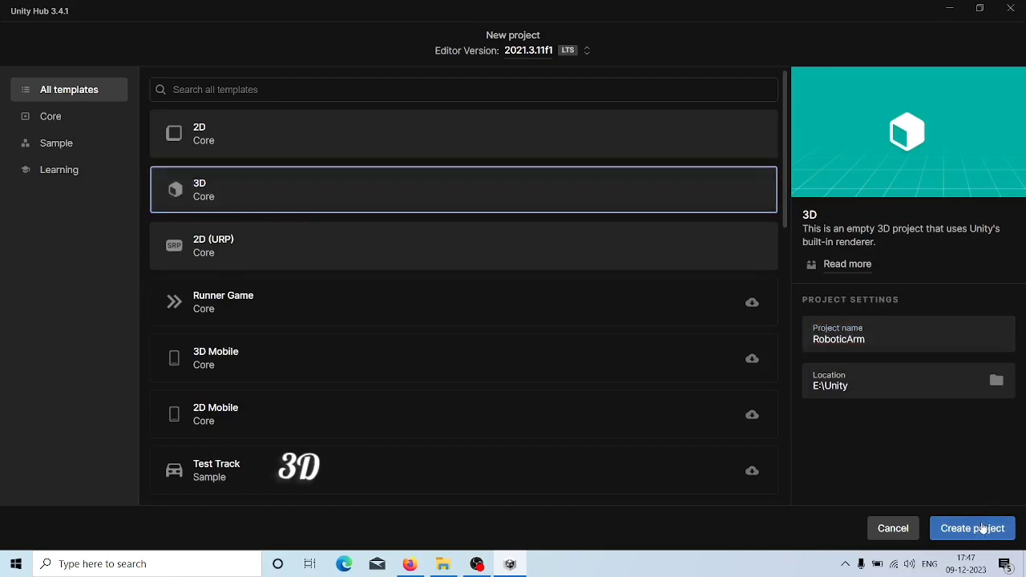
click(551, 49)
click(501, 154)
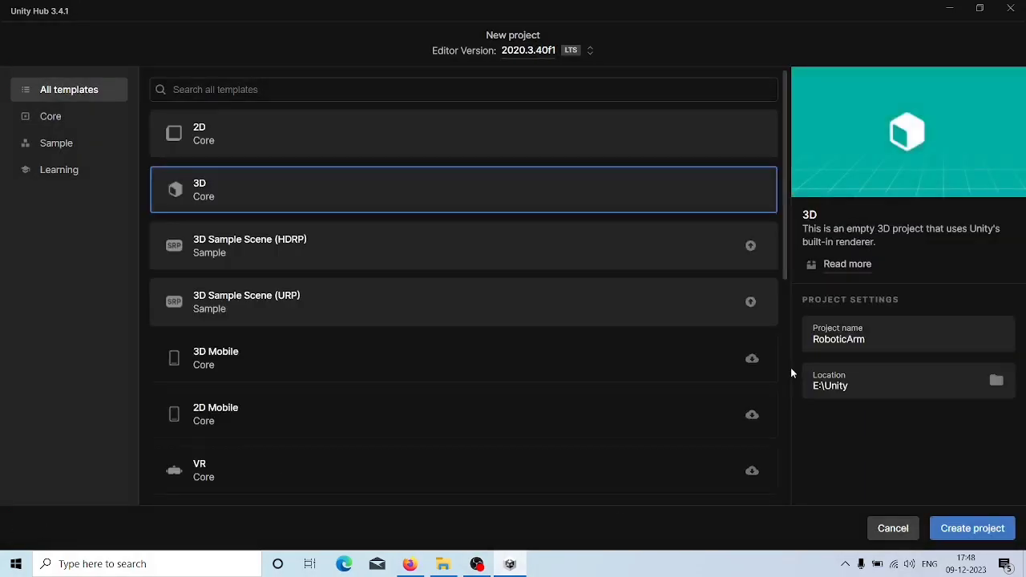
click(988, 534)
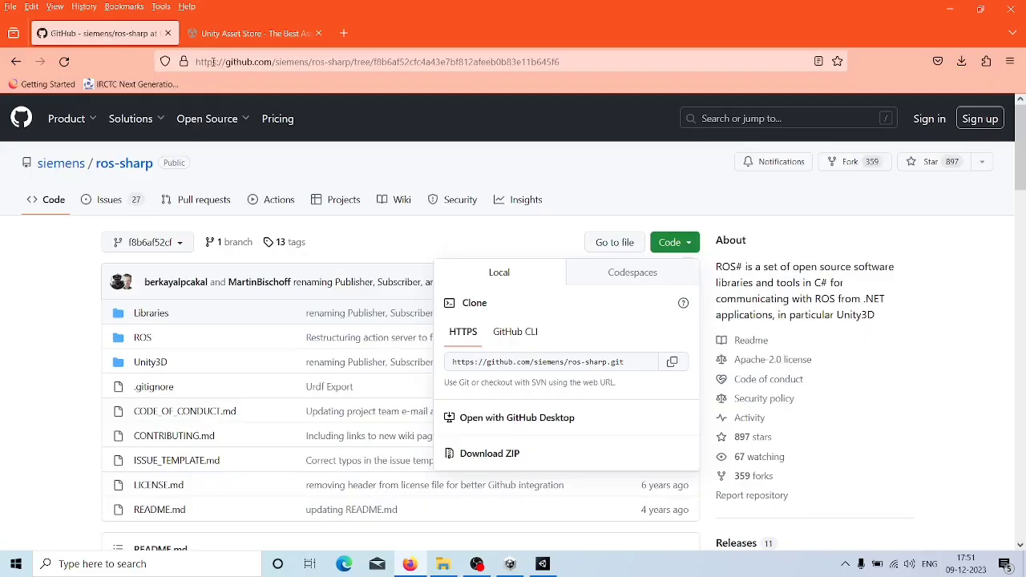
Step: Download the siemens/ros-sharp repository as a ZIP and show it in the maximized Downloads folder
click(210, 62)
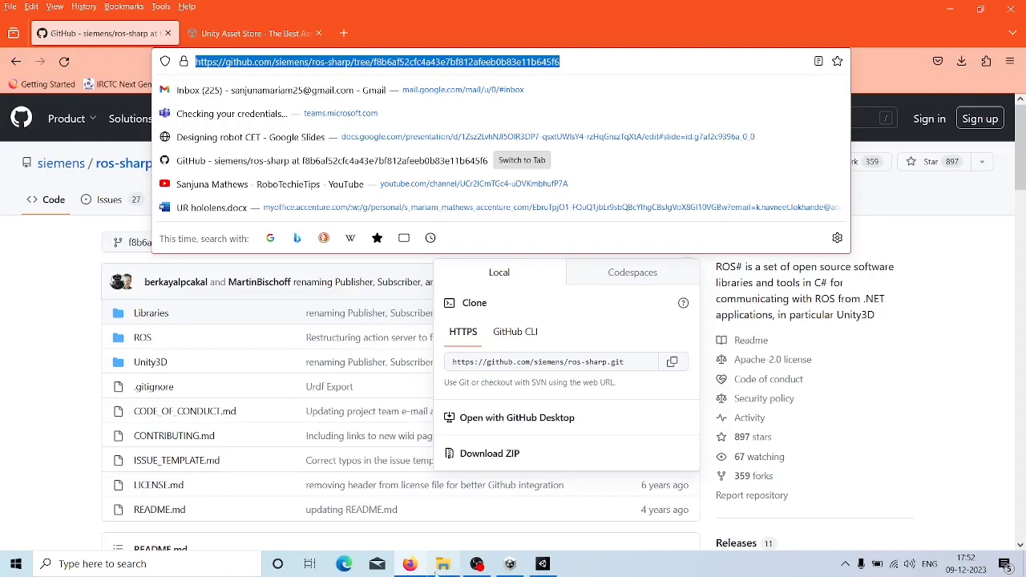
click(246, 351)
click(671, 242)
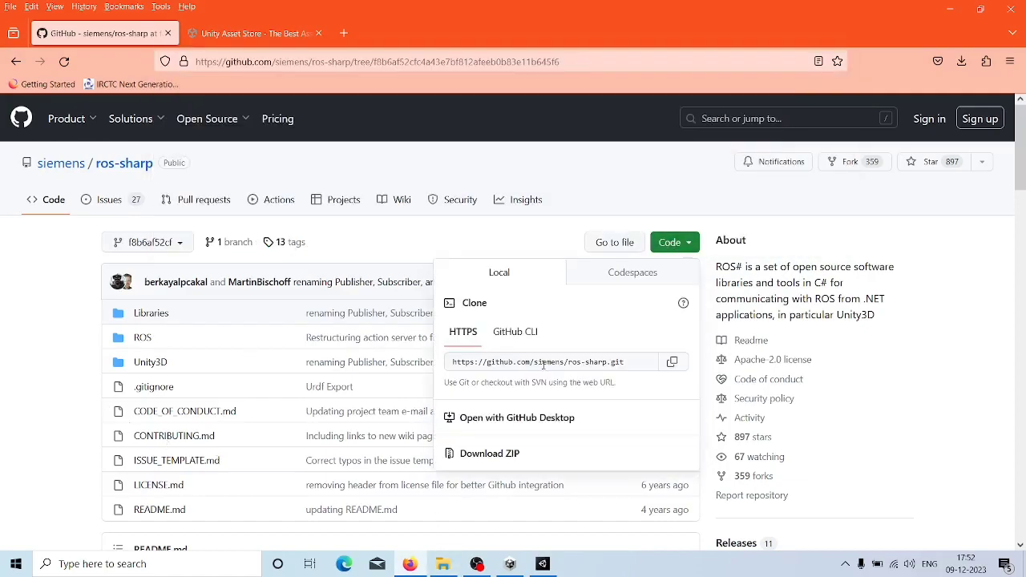
click(497, 454)
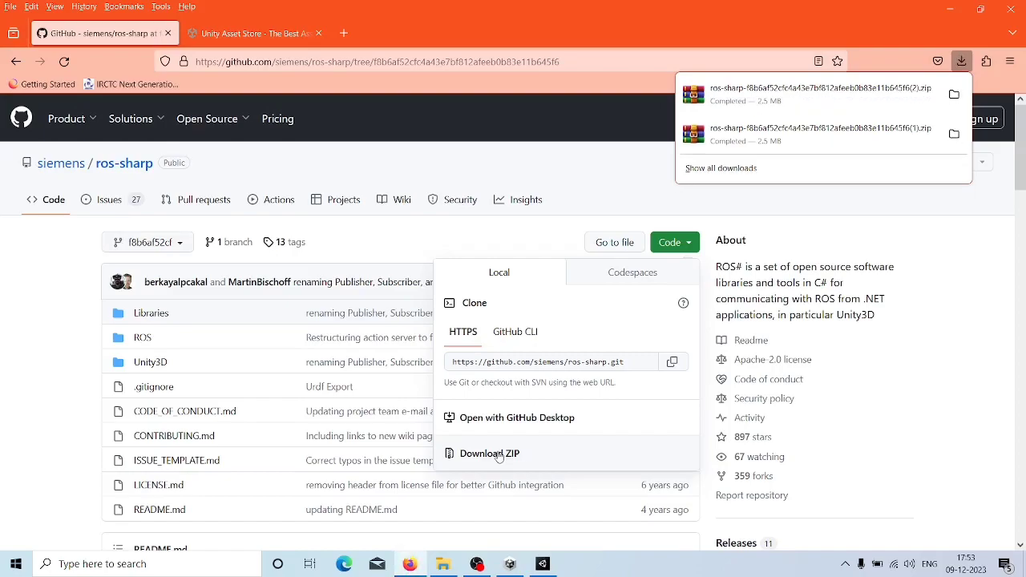
click(953, 94)
double_click(656, 125)
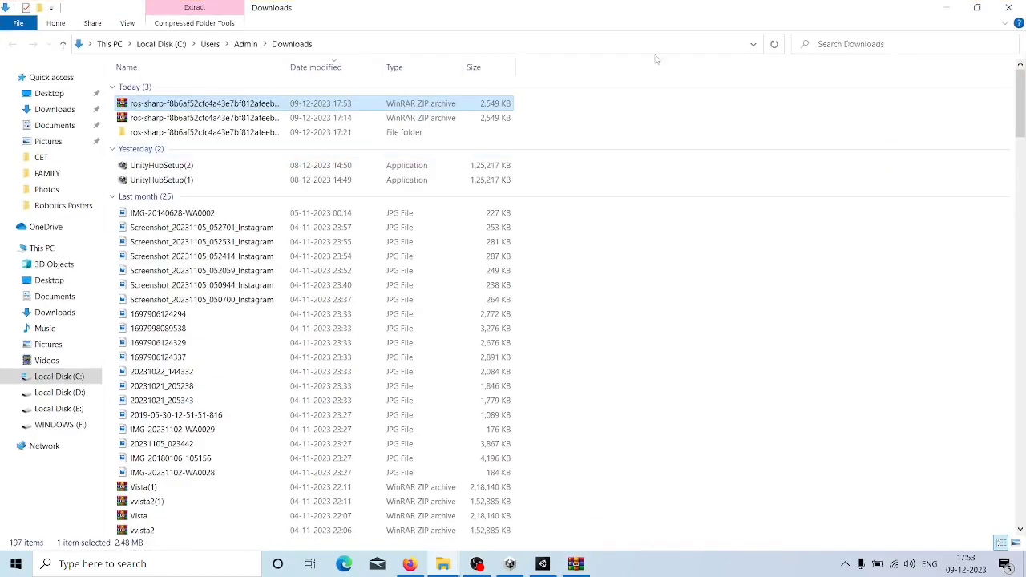
Step: Extract the ros-sharp archive and select the RosSharp folder under Unity3D > Assets
double_click(237, 104)
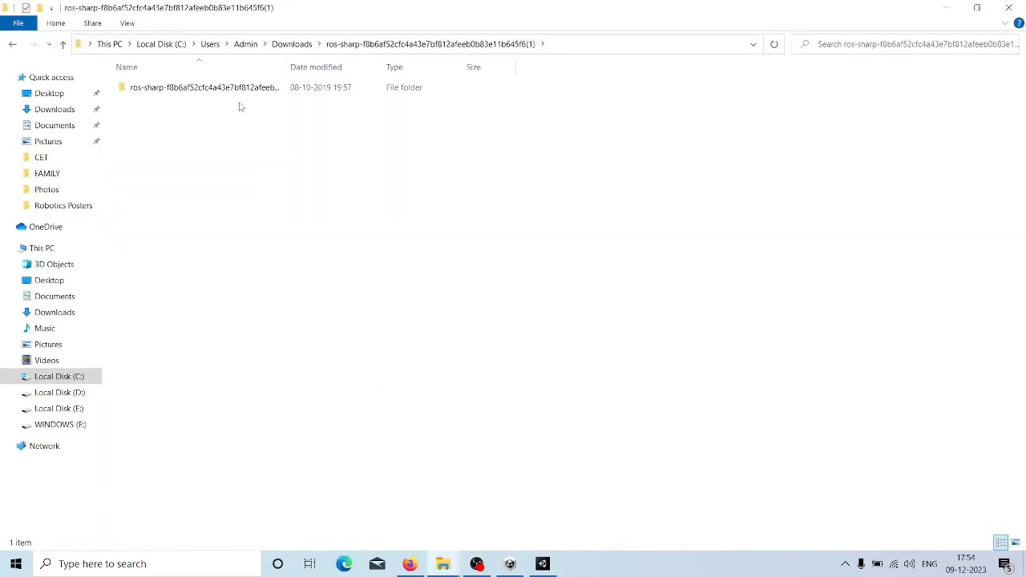
double_click(224, 87)
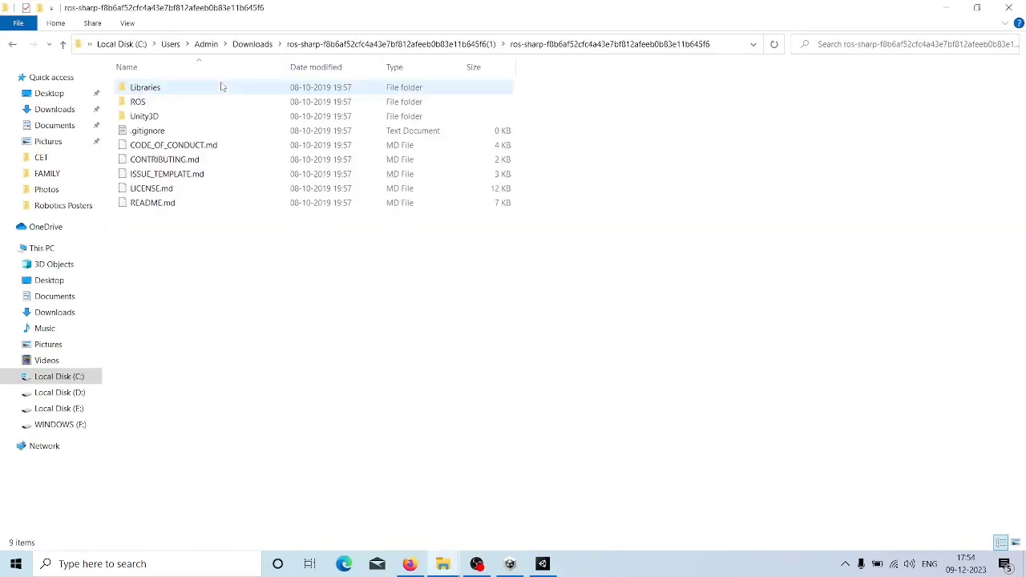
double_click(159, 115)
double_click(144, 86)
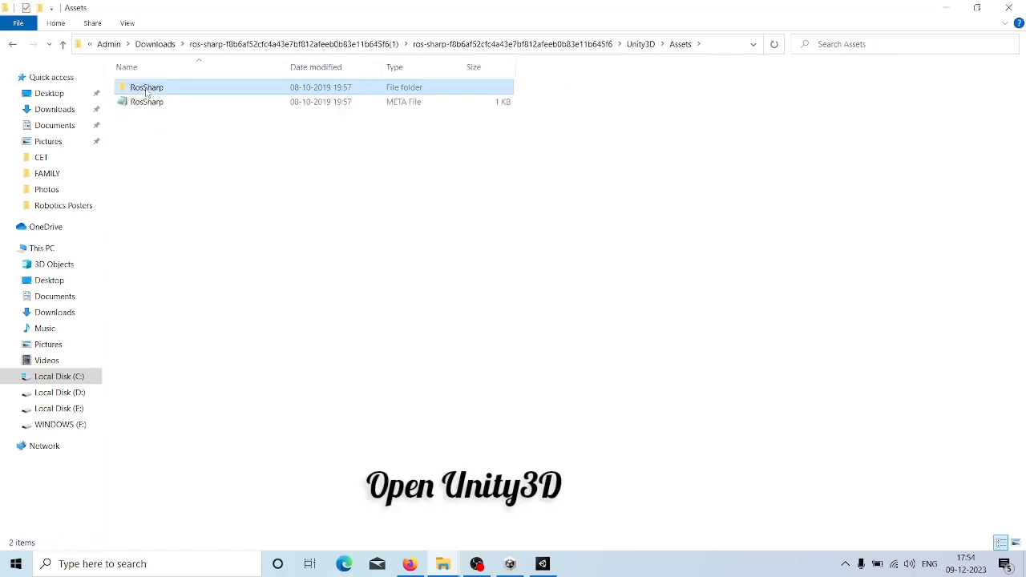
click(146, 93)
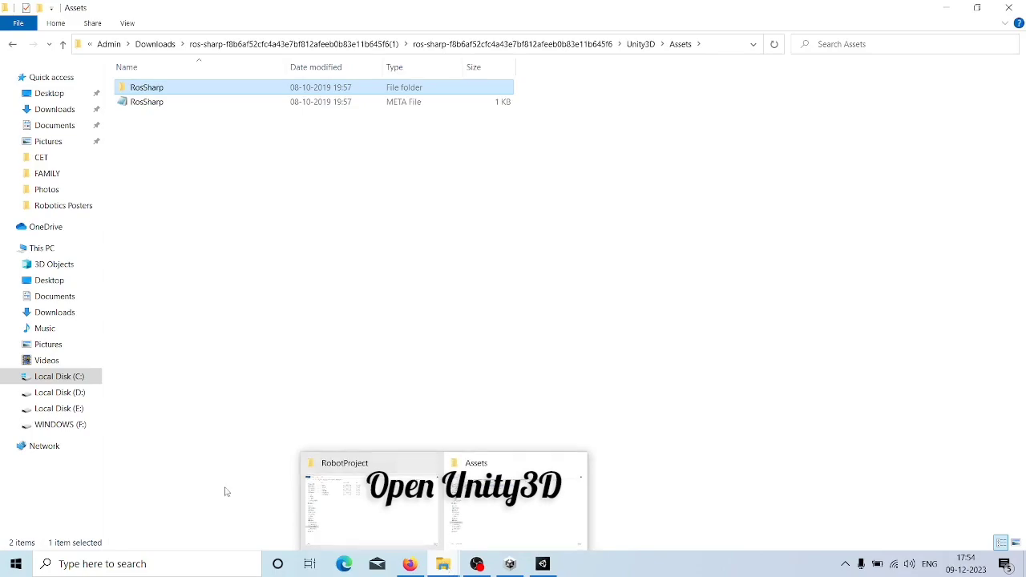
Step: Paste RosSharp into E:\Unity\RoboticArm\Assets and switch back to Unity
click(59, 408)
double_click(136, 117)
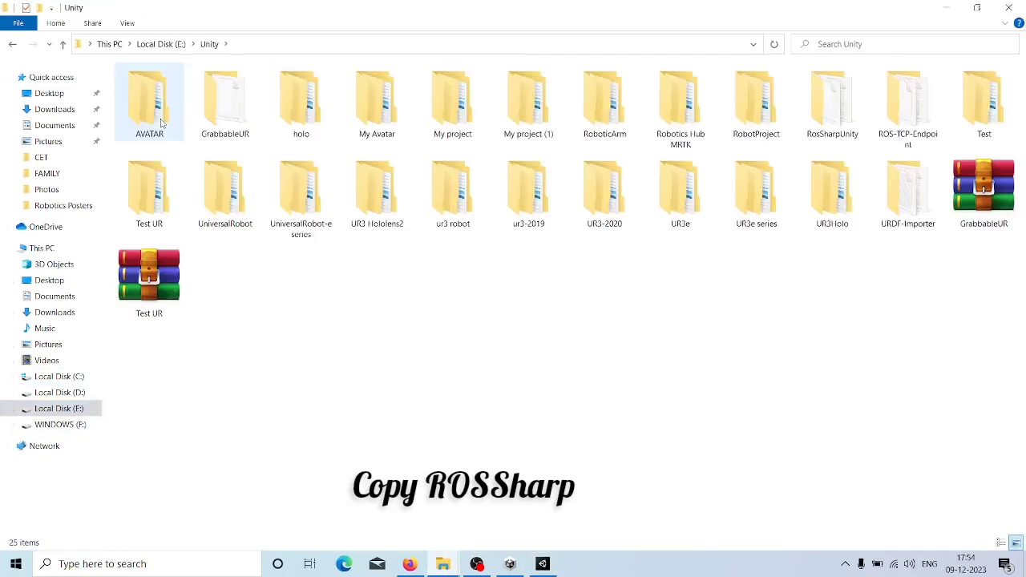
double_click(607, 102)
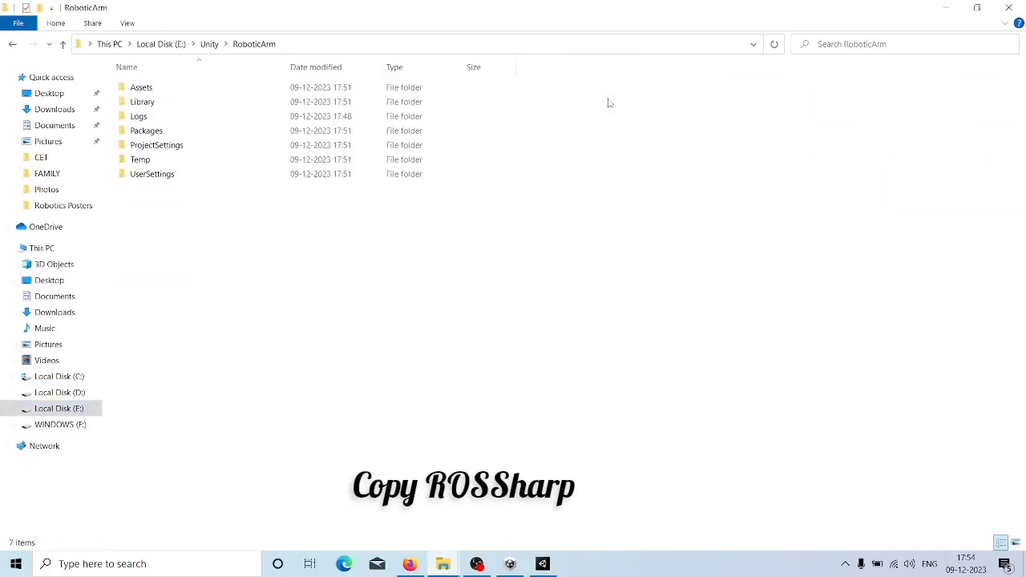
double_click(350, 87)
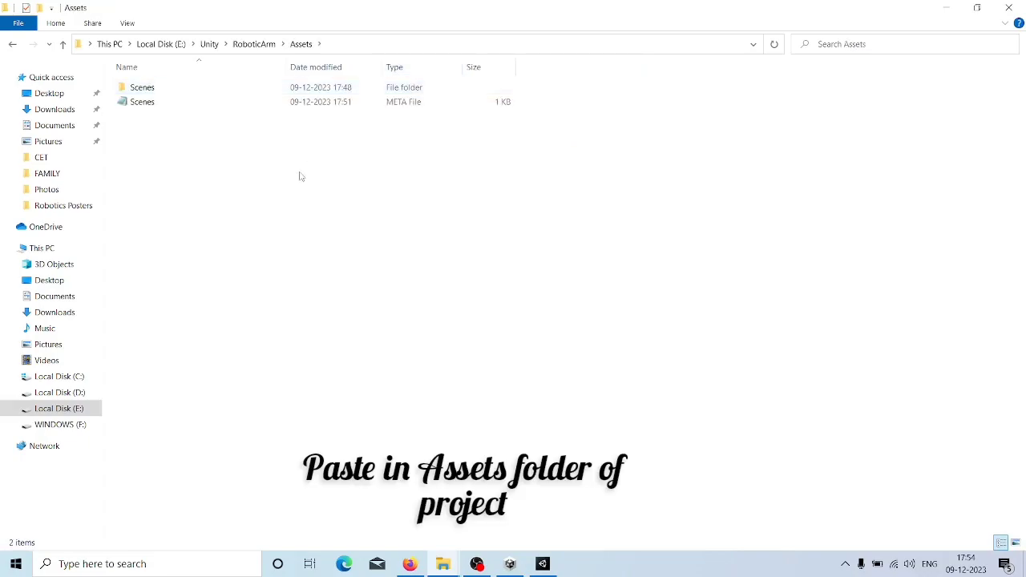
key(ctrl+v)
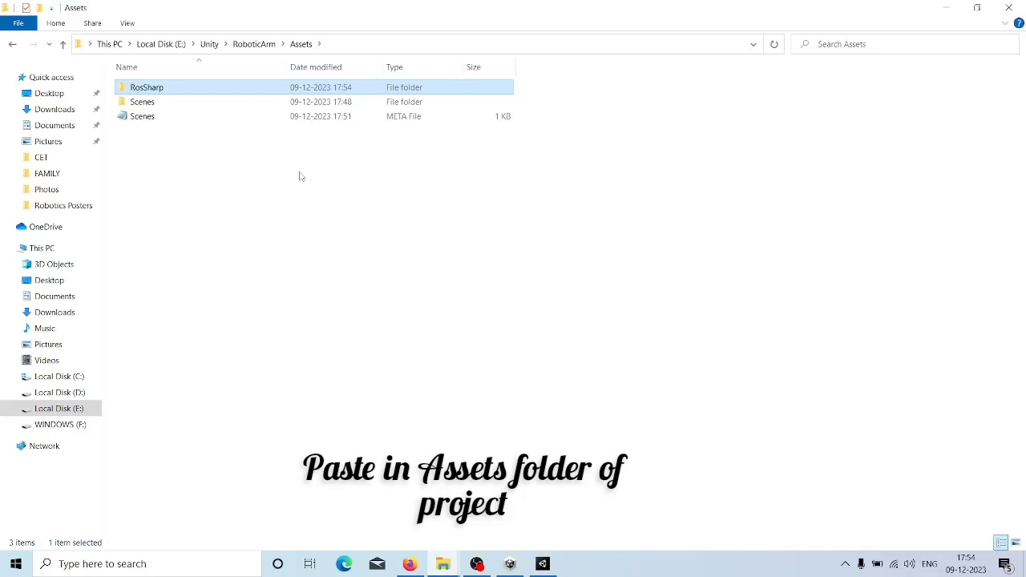
key(alt+Tab)
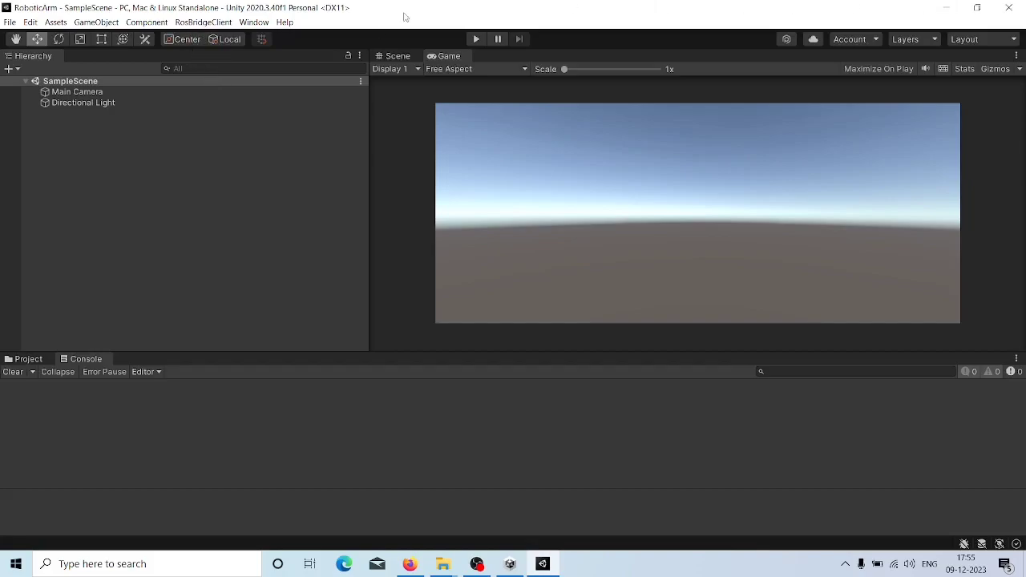
Step: Open RosBridgeClient > Transfer URDF from ROS and expand its Settings foldout
click(213, 26)
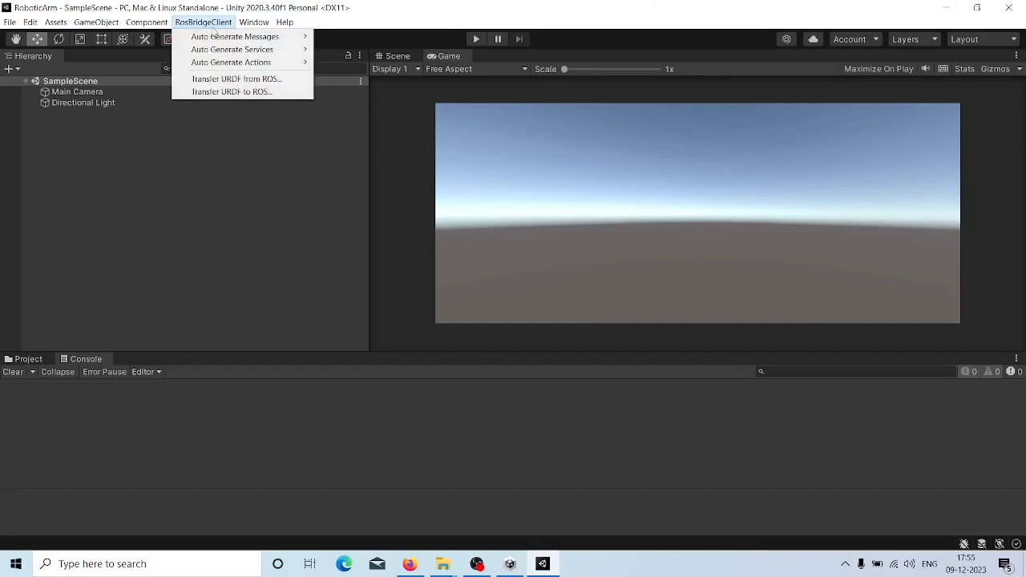
click(234, 79)
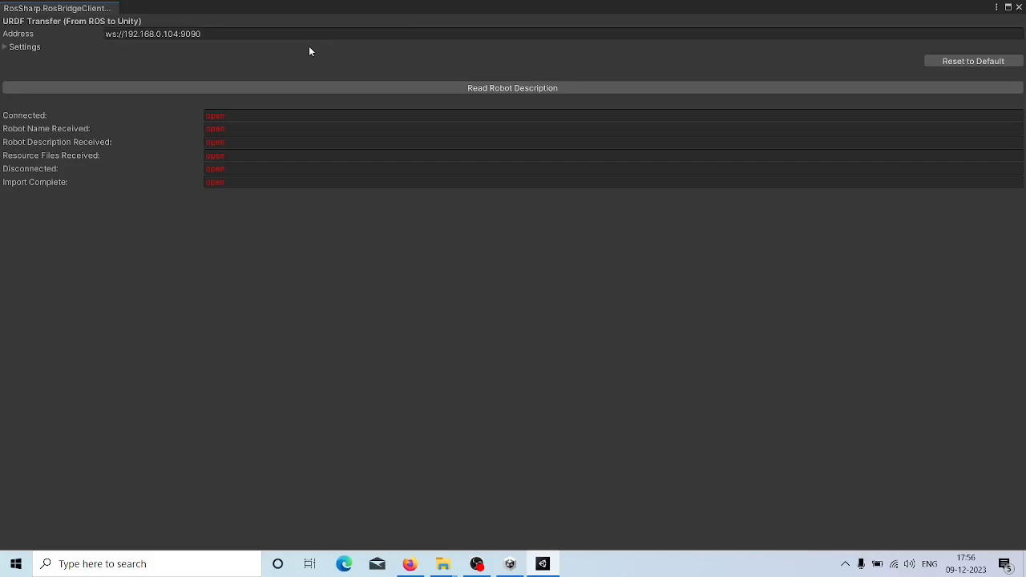
click(6, 50)
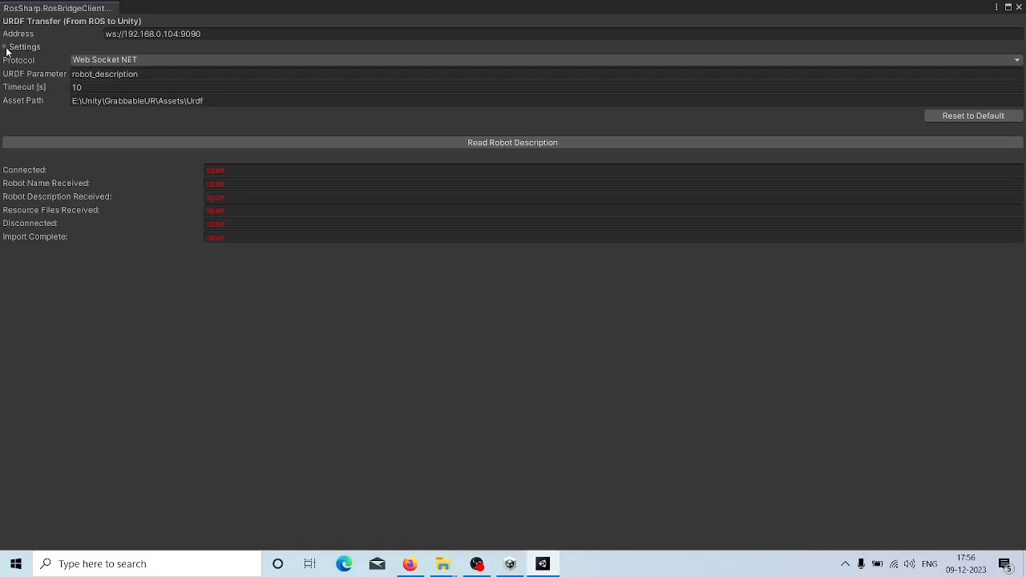